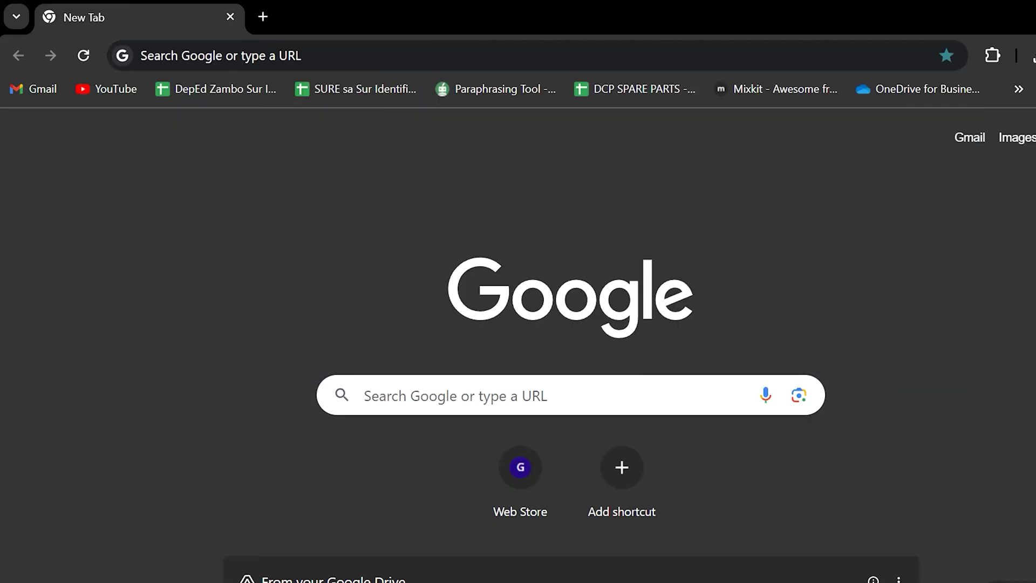
- Load suresasur.net in Chrome and reveal the HRIS entry under the UIS menu
{"action": "left_click", "coordinate": [516, 60]}
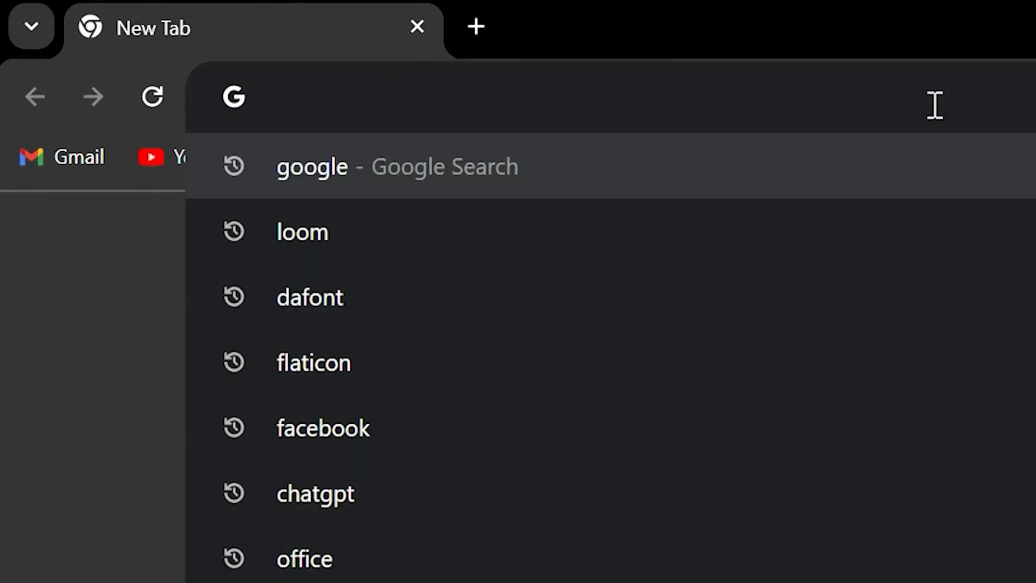
{"action": "type", "text": "suresasu"}
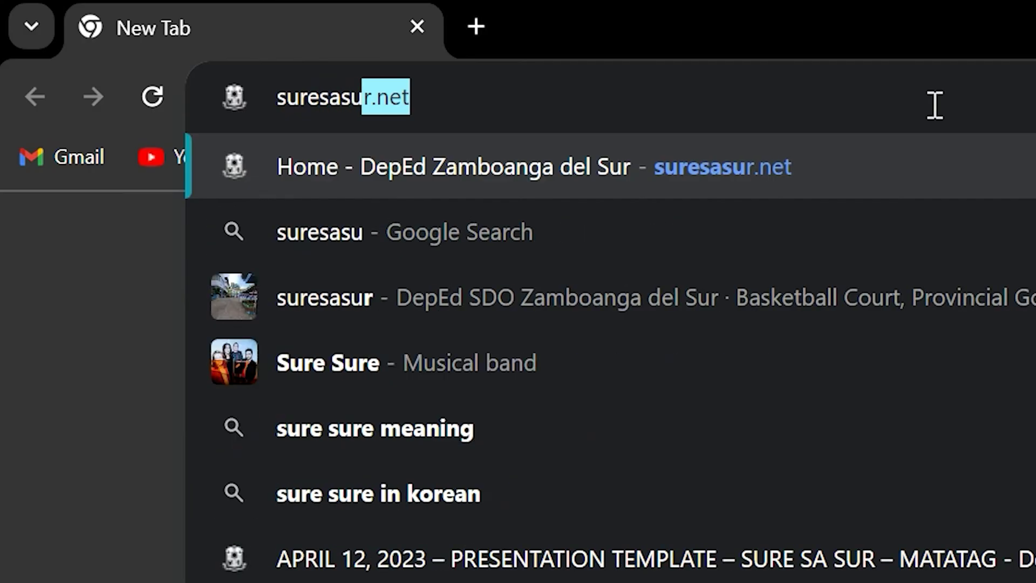
{"action": "type", "text": "r.net"}
{"action": "key", "text": "Return"}
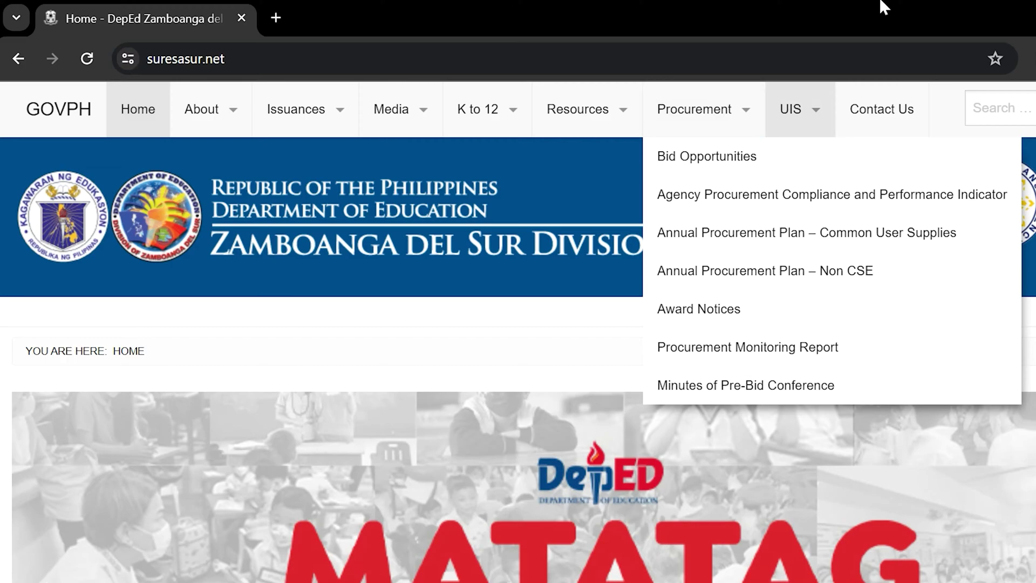
{"action": "mouse_move", "coordinate": [810, 105]}
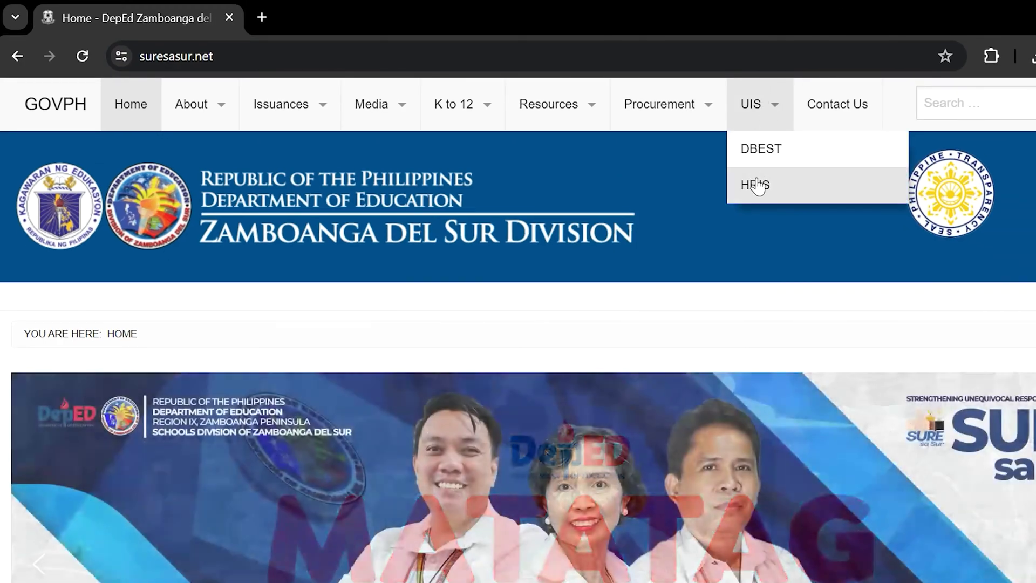
- Open the HRIS login page and dismiss its announcement popup
{"action": "left_click", "coordinate": [757, 183]}
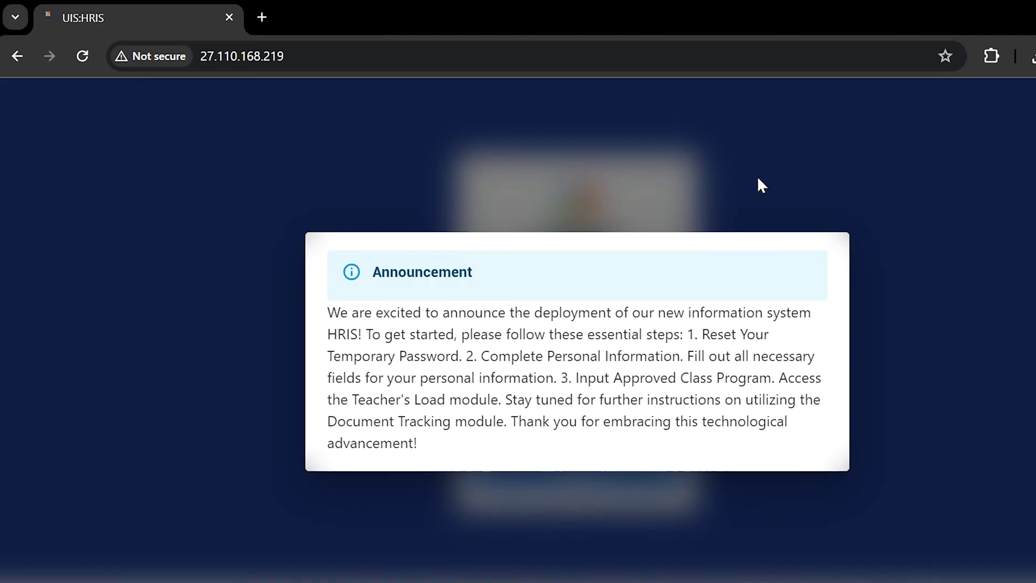
{"action": "left_click", "coordinate": [937, 301]}
- Enter the DepEd e-mail as username and the temporary password with characters shown
{"action": "left_click", "coordinate": [600, 354]}
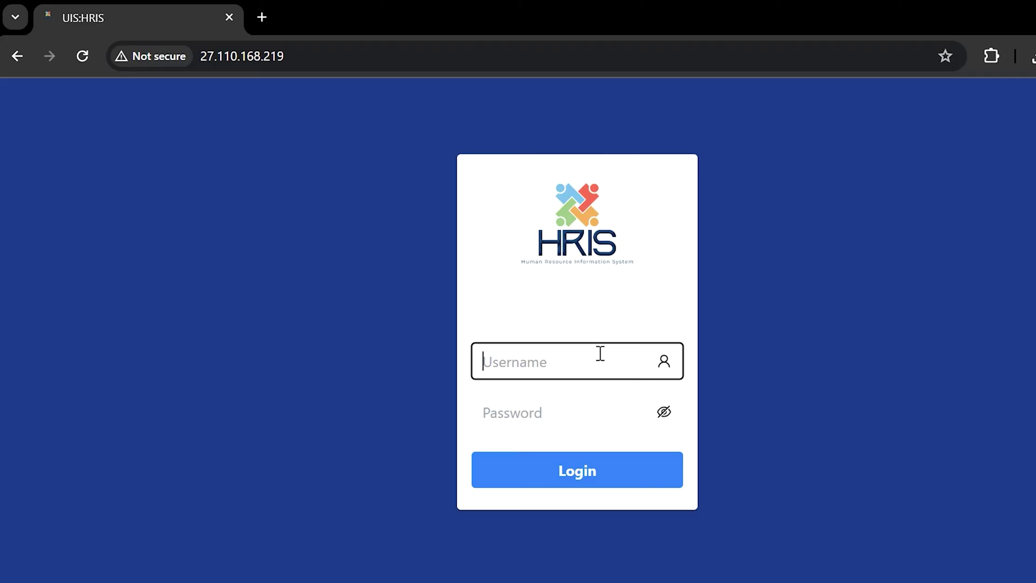
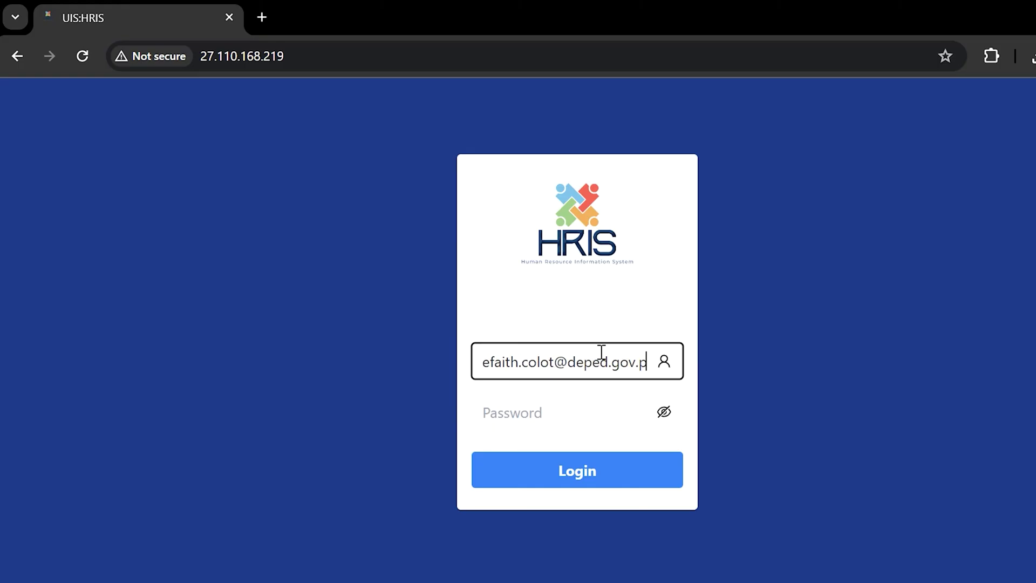
{"action": "left_click", "coordinate": [664, 416]}
{"action": "left_click", "coordinate": [619, 409]}
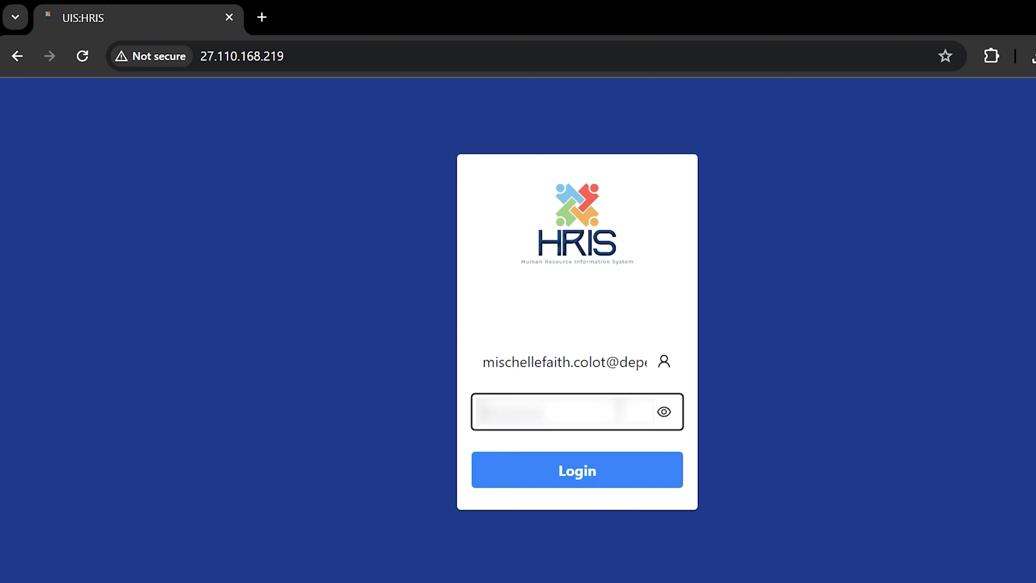
{"action": "type", "text": "*********************"}
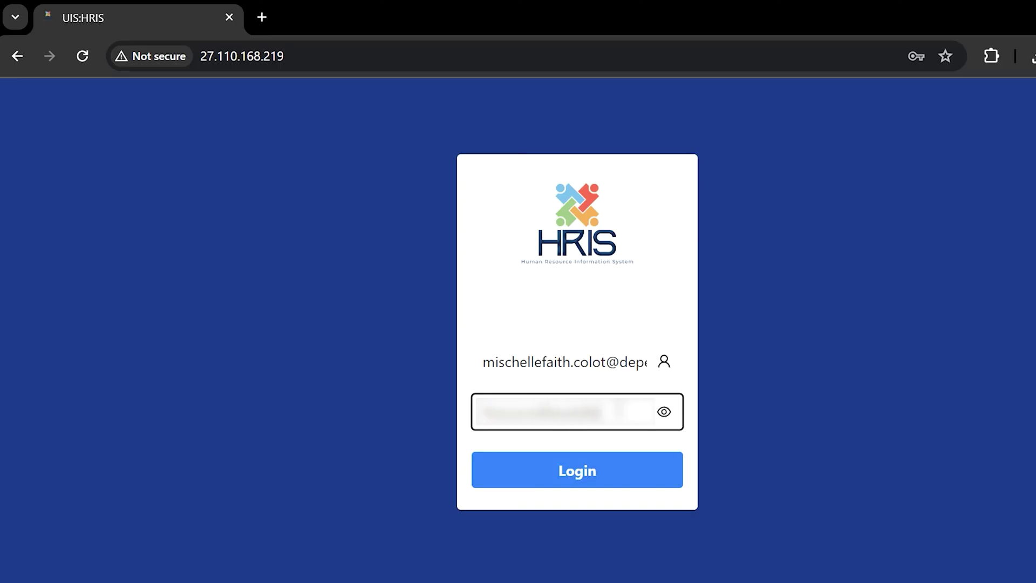
{"action": "type", "text": "*****"}
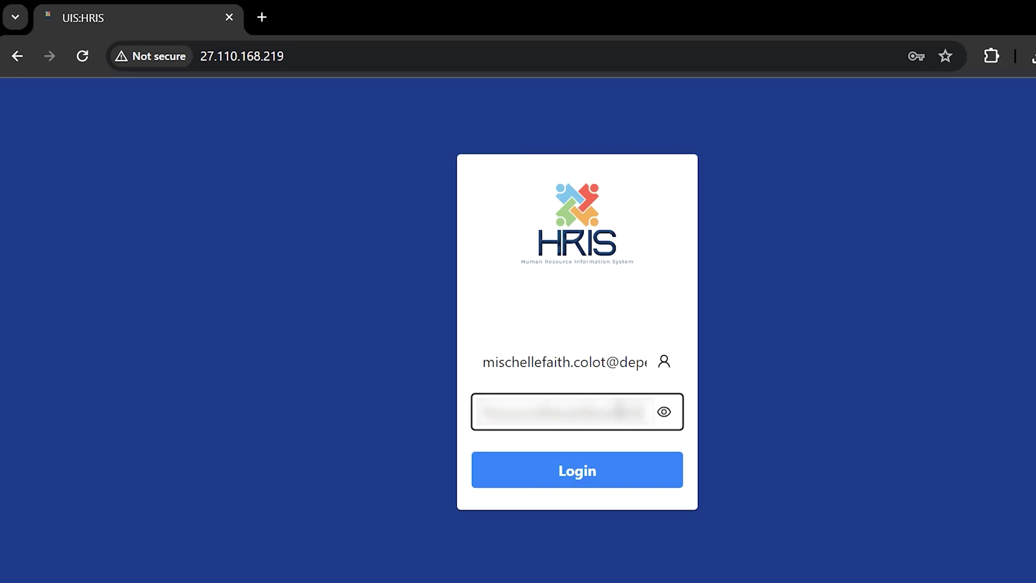
{"action": "type", "text": "*"}
- Log in, go to Account Settings, and submit a new password that fails the criteria
{"action": "left_click", "coordinate": [614, 470]}
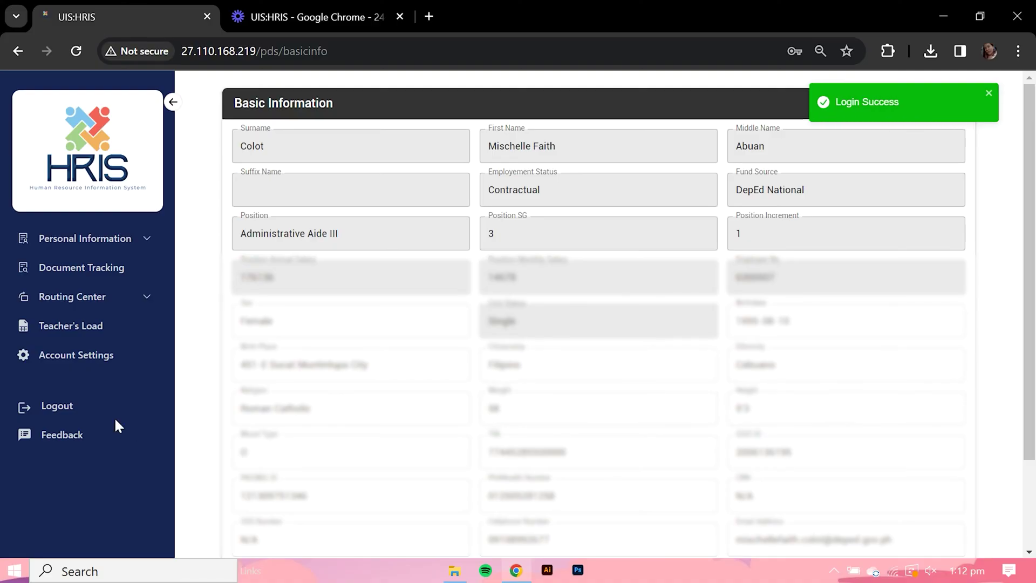
{"action": "left_click", "coordinate": [82, 358]}
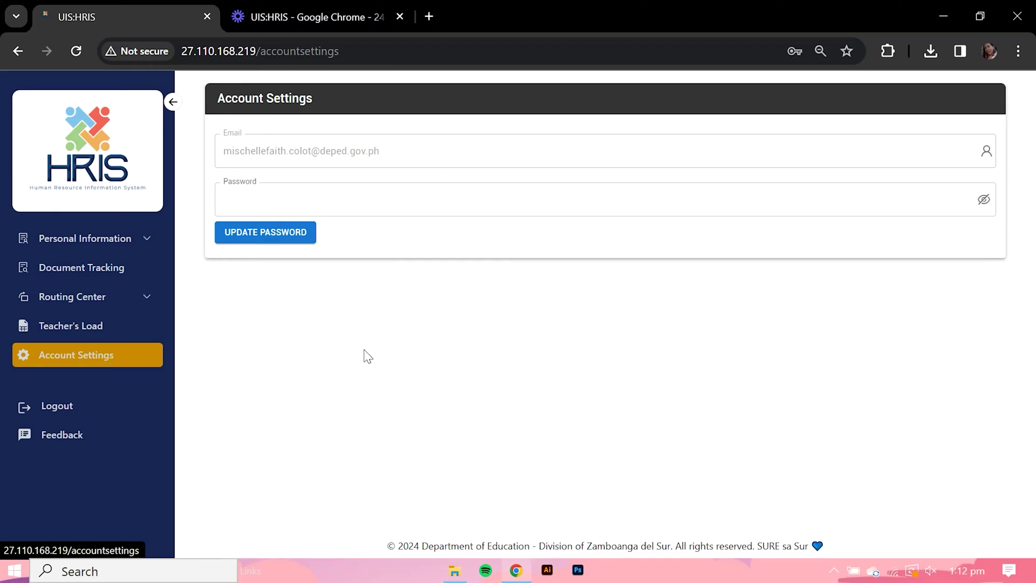
{"action": "left_click", "coordinate": [470, 208]}
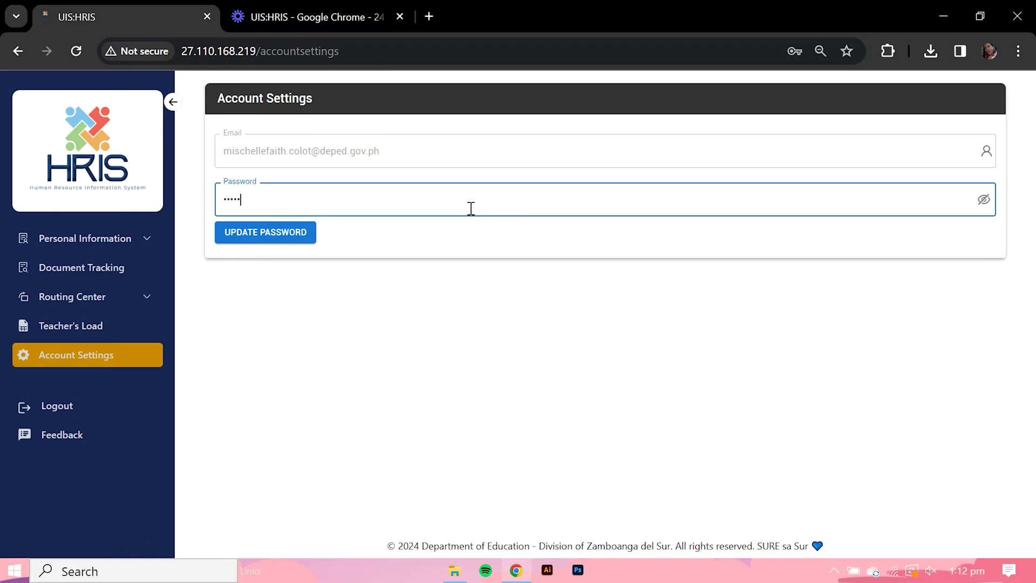
{"action": "left_click", "coordinate": [296, 241]}
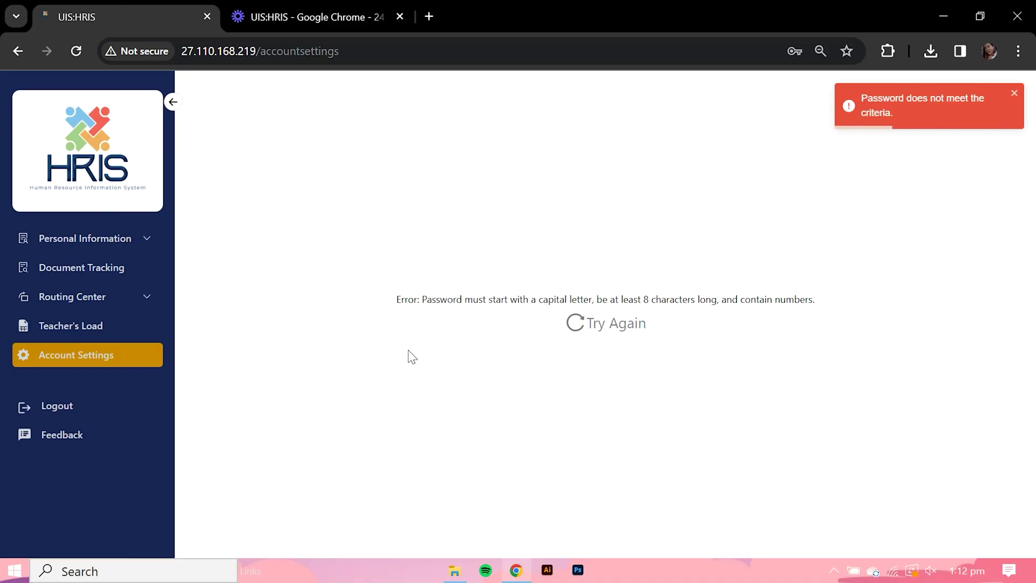
- Retry the password change form and enter a stronger new password
{"action": "left_click", "coordinate": [619, 331]}
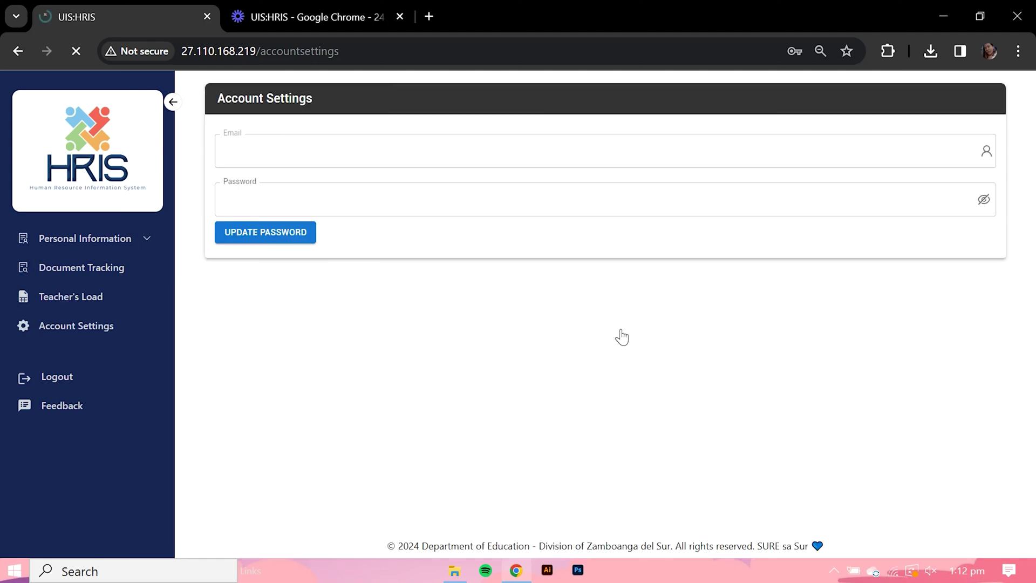
{"action": "left_click", "coordinate": [399, 189]}
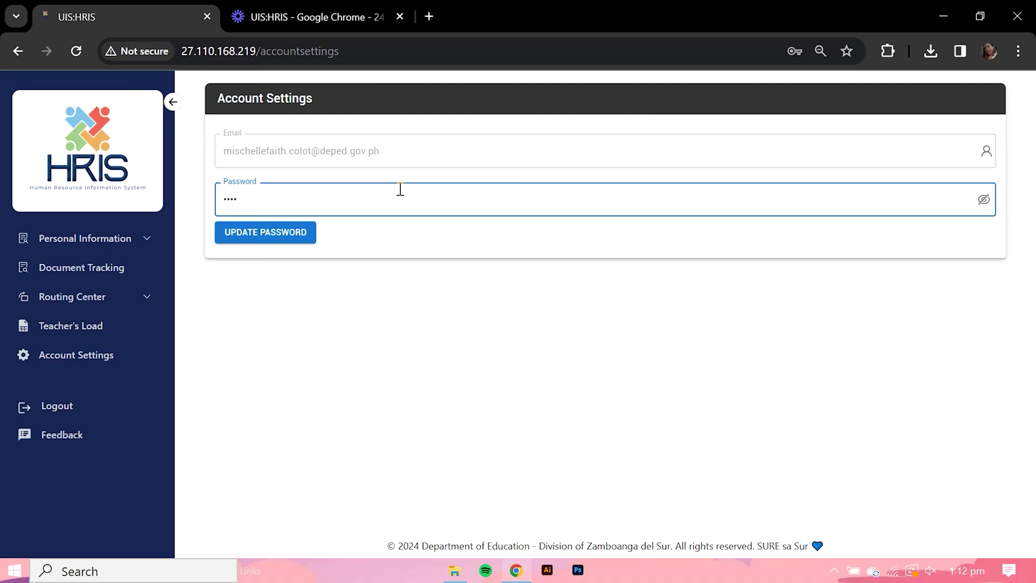
{"action": "type", "text": "••••••••••••"}
- Save the new password, then sign in with the saved e-mail and a wrong password, and select it to retype
{"action": "left_click", "coordinate": [291, 233]}
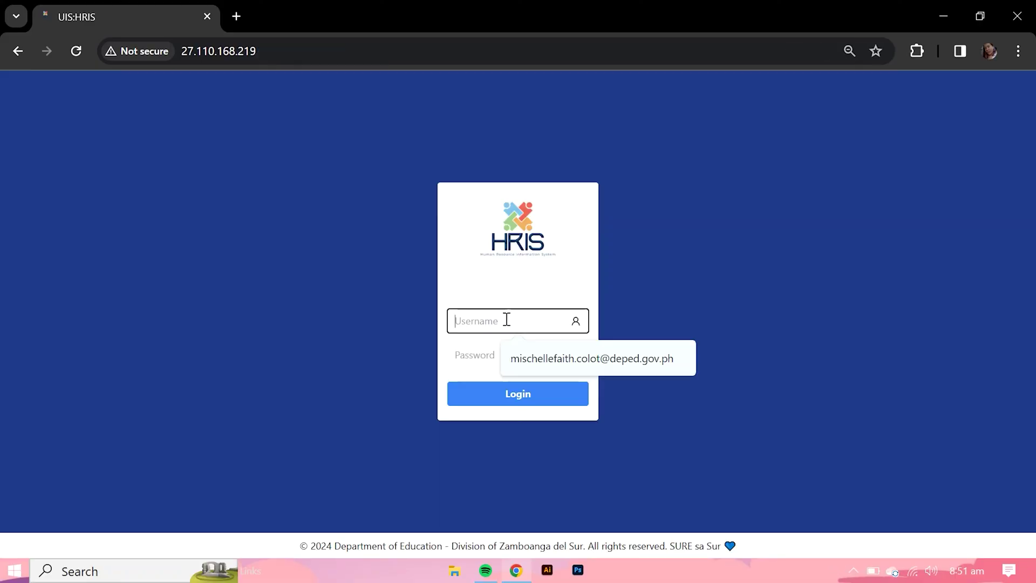
{"action": "left_click", "coordinate": [534, 352]}
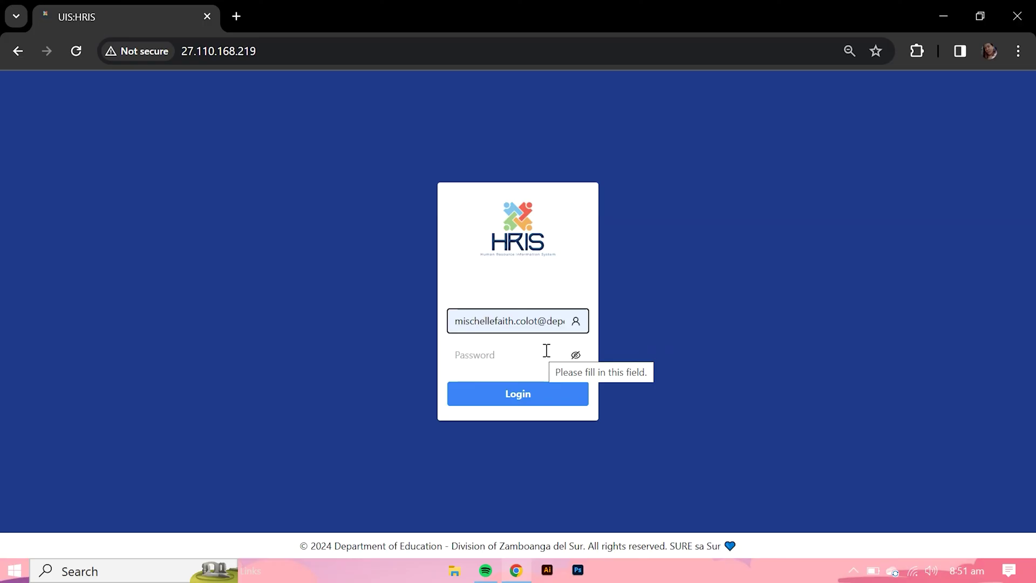
{"action": "left_click", "coordinate": [575, 356]}
{"action": "left_click", "coordinate": [538, 358]}
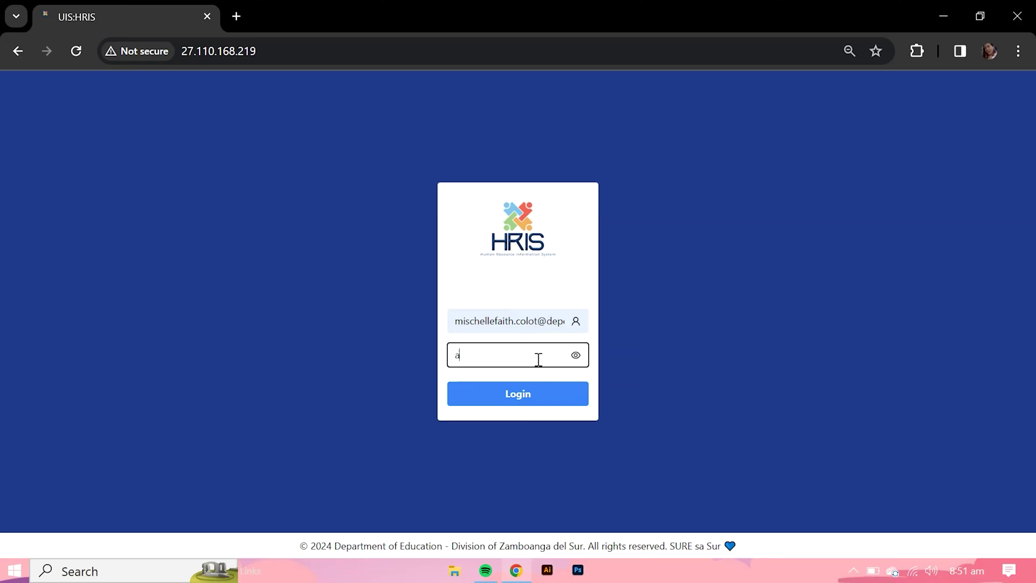
{"action": "left_click", "coordinate": [535, 394]}
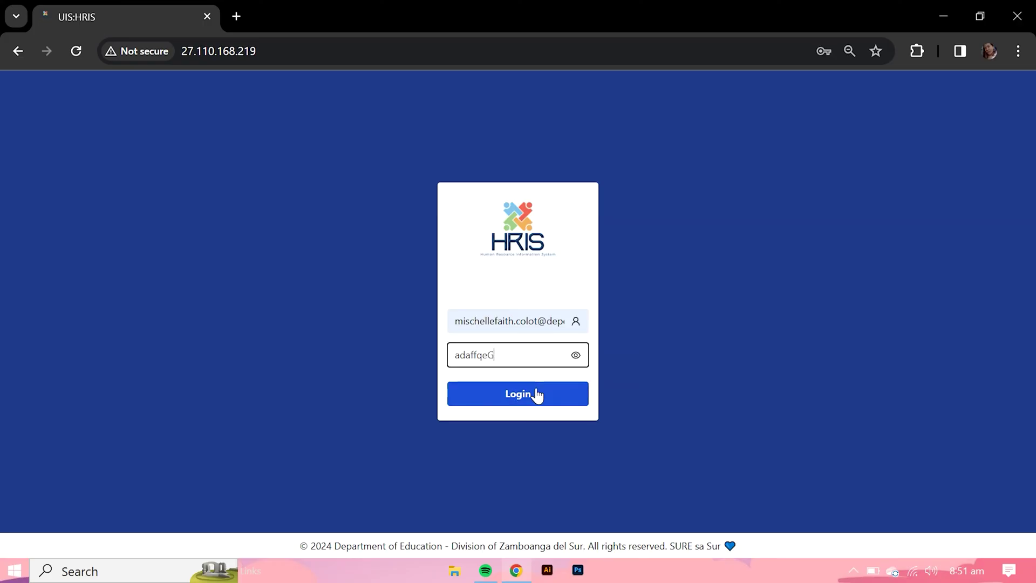
{"action": "double_click", "coordinate": [456, 355]}
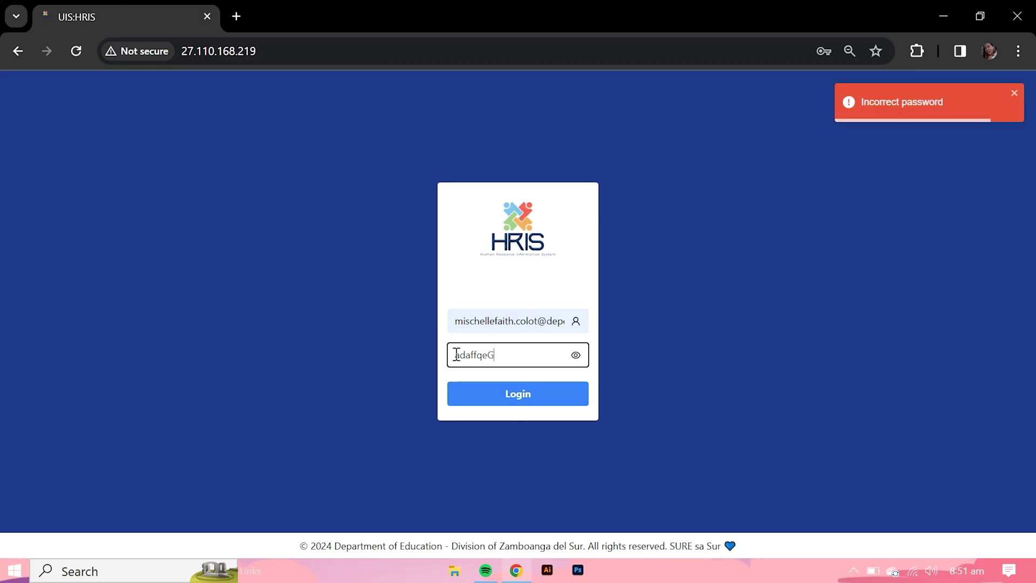
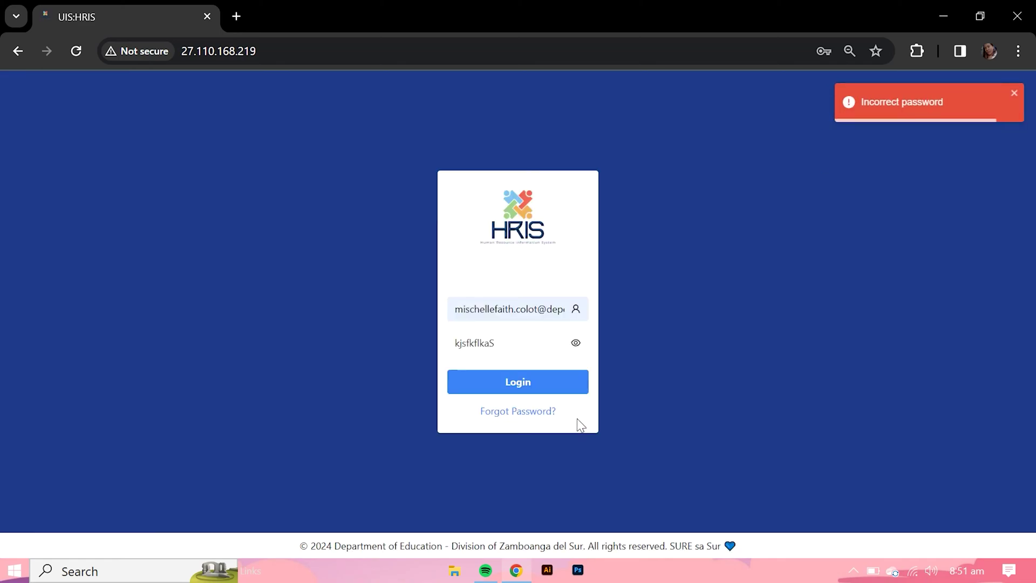
- Go to the forgotten-password recovery page from the login screen after the incorrect-password error
{"action": "left_click", "coordinate": [513, 414]}
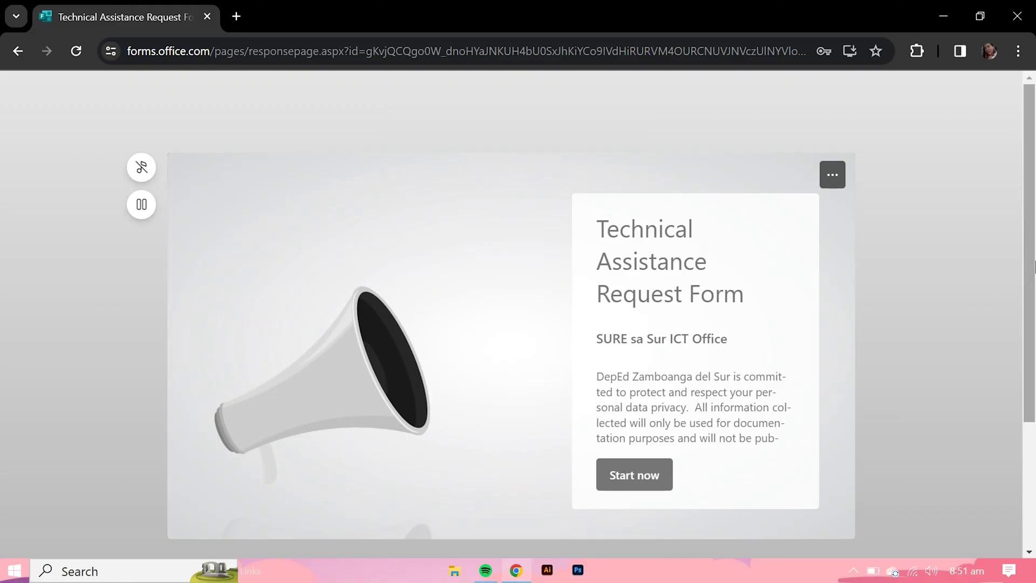
- Scroll down the Technical Assistance Request Form's start page
{"action": "left_click_drag", "start_coordinate": [1033, 268], "coordinate": [1034, 292]}
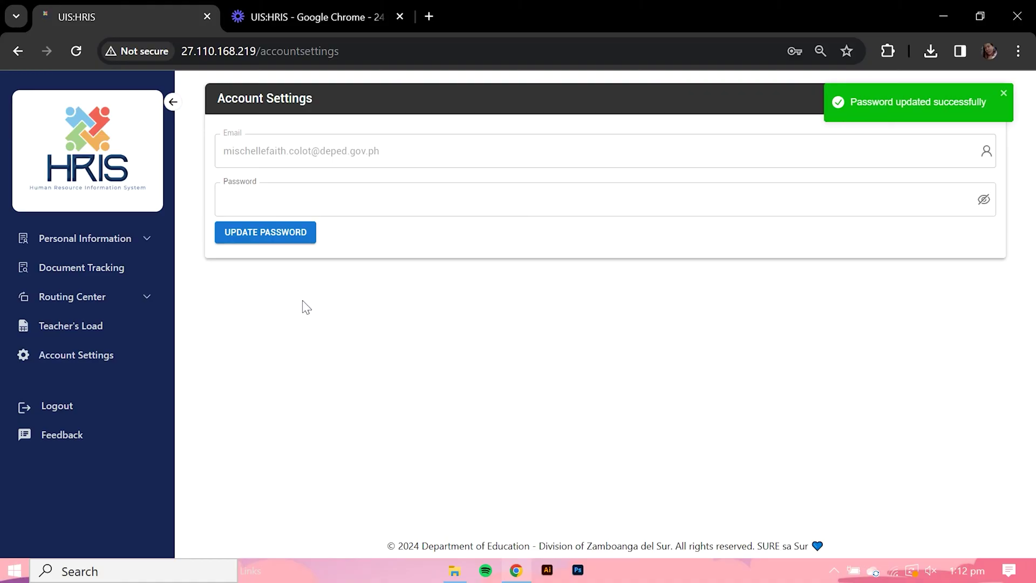
- Open the employee's Basic Information page under Personal Information
{"action": "left_click", "coordinate": [147, 244]}
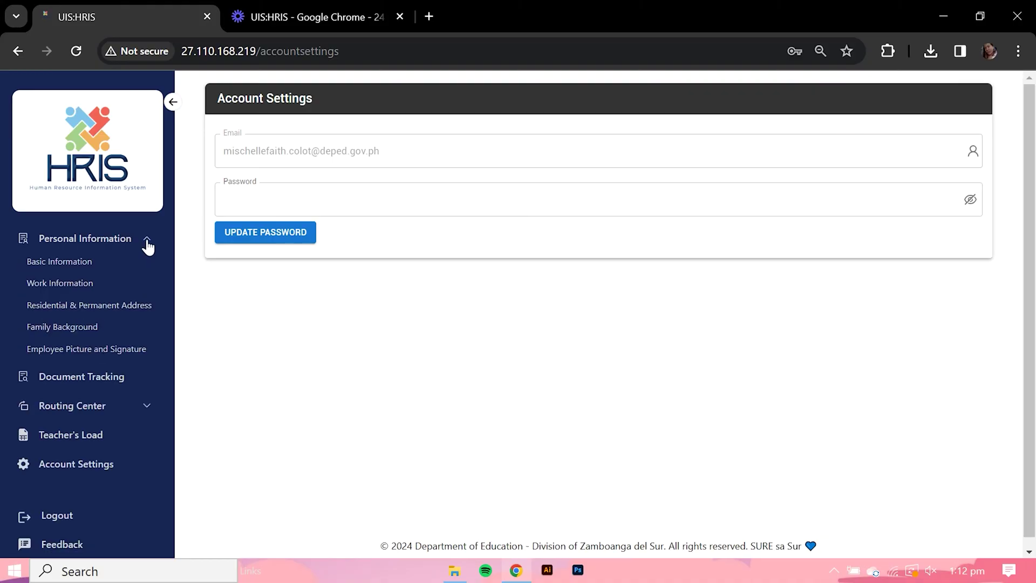
{"action": "left_click", "coordinate": [90, 262]}
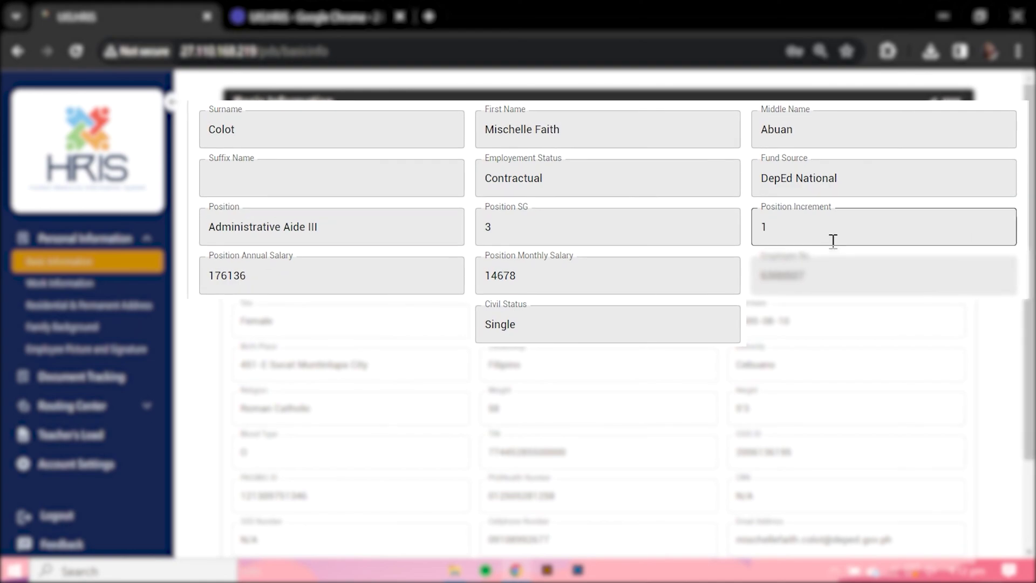
- Review the Work Information and Residential & Permanent Address pages, then view Family Background
{"action": "left_click", "coordinate": [84, 285]}
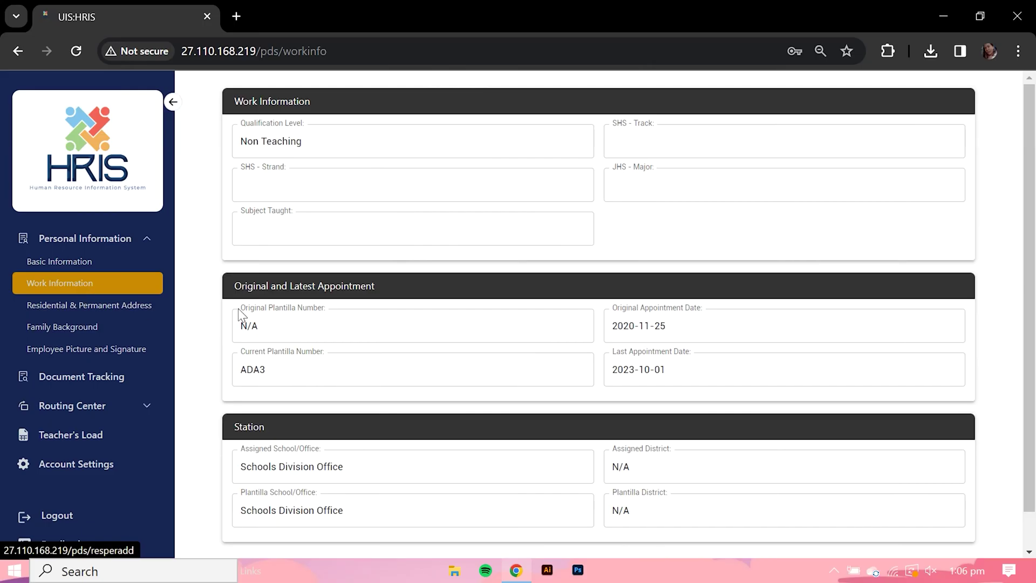
{"action": "left_click_drag", "start_coordinate": [1033, 149], "coordinate": [1034, 189]}
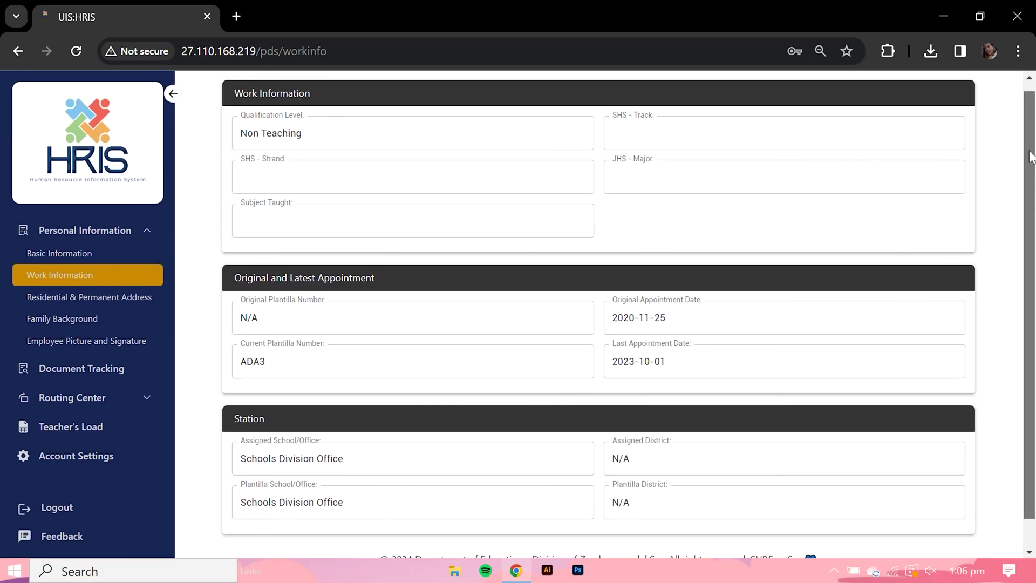
{"action": "scroll", "coordinate": [1030, 156], "scroll_direction": "up", "scroll_amount": 1}
{"action": "left_click", "coordinate": [123, 312]}
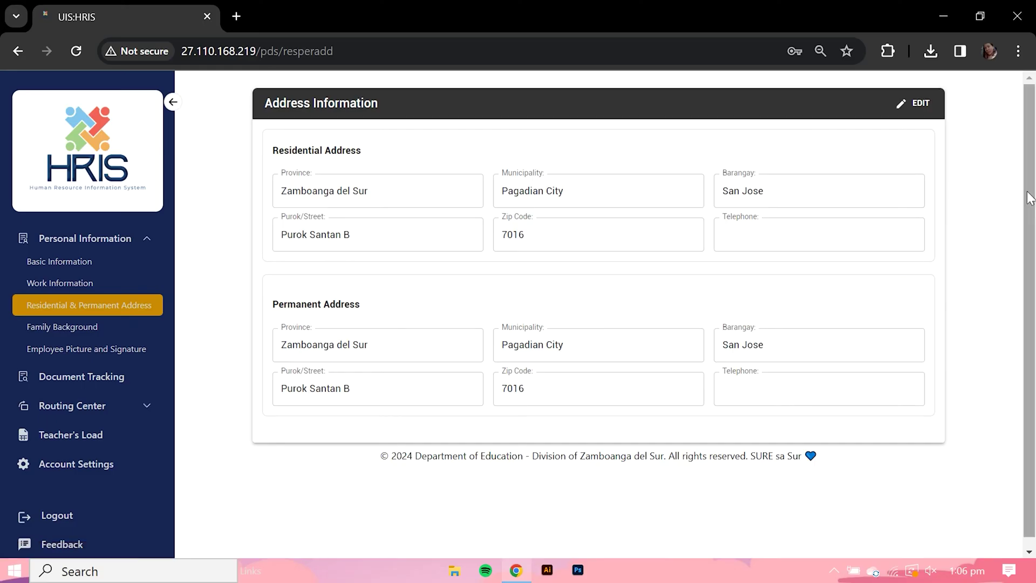
{"action": "left_click", "coordinate": [91, 328]}
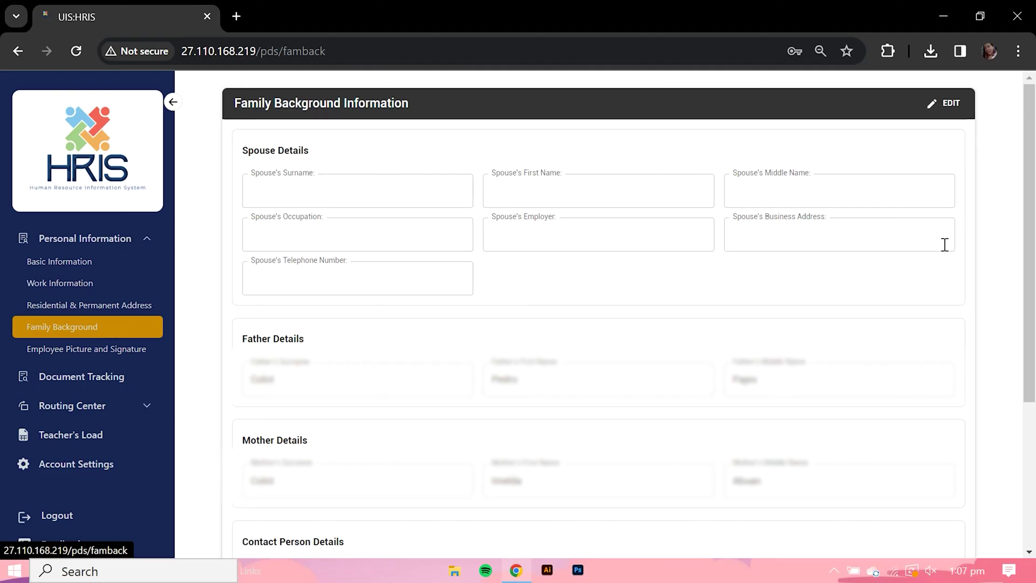
- Upload the new portrait photo as the employee profile picture and save it
{"action": "left_click", "coordinate": [126, 350]}
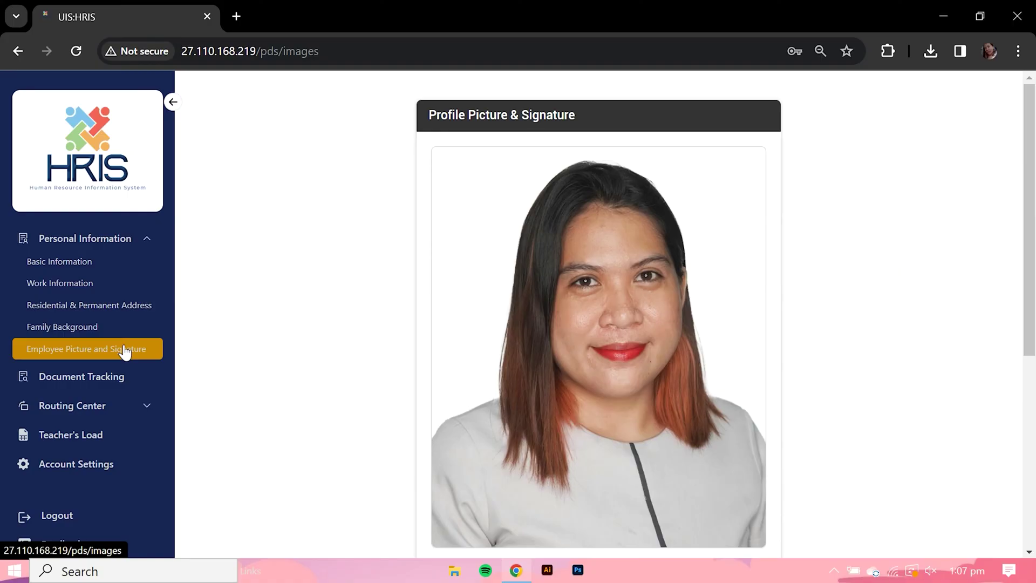
{"action": "mouse_move", "coordinate": [594, 342]}
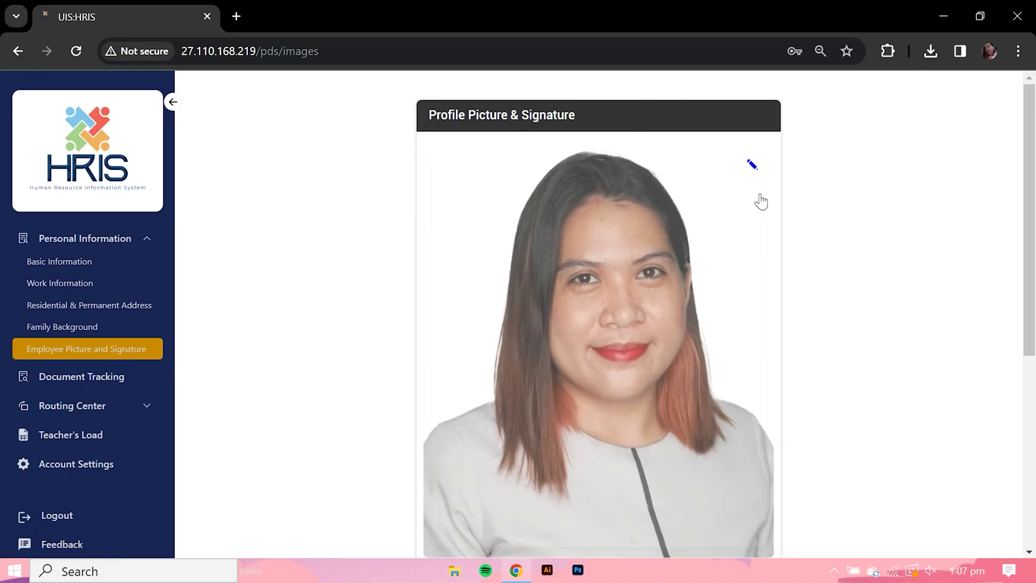
{"action": "left_click", "coordinate": [750, 162]}
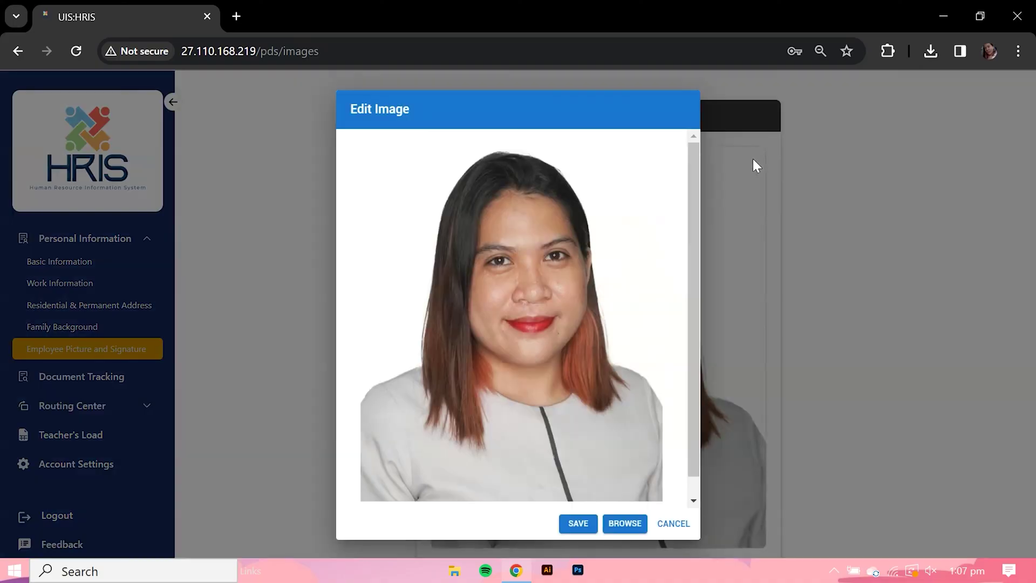
{"action": "left_click", "coordinate": [623, 521]}
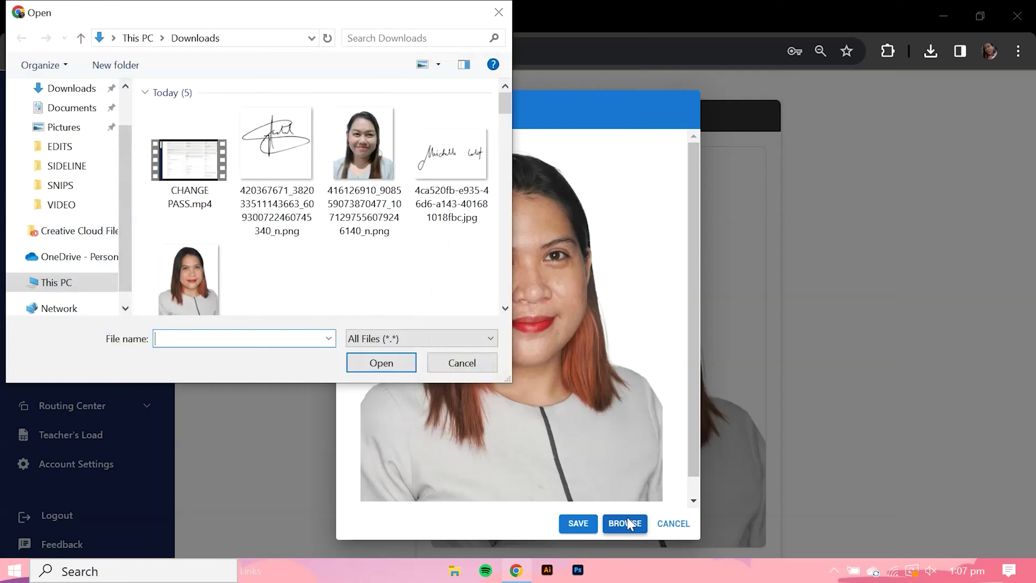
{"action": "left_click", "coordinate": [371, 161]}
{"action": "left_click", "coordinate": [396, 368]}
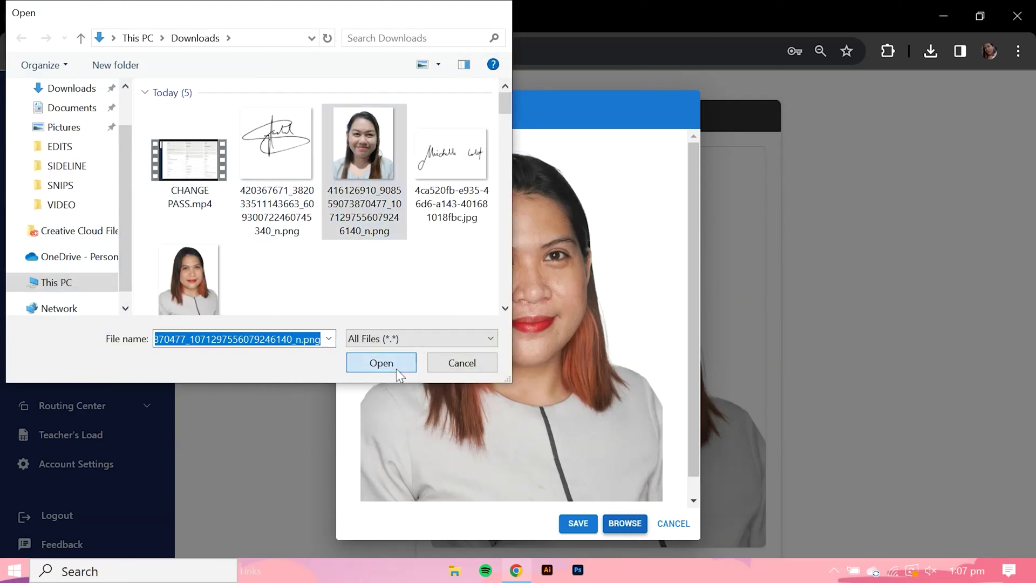
{"action": "left_click", "coordinate": [578, 523]}
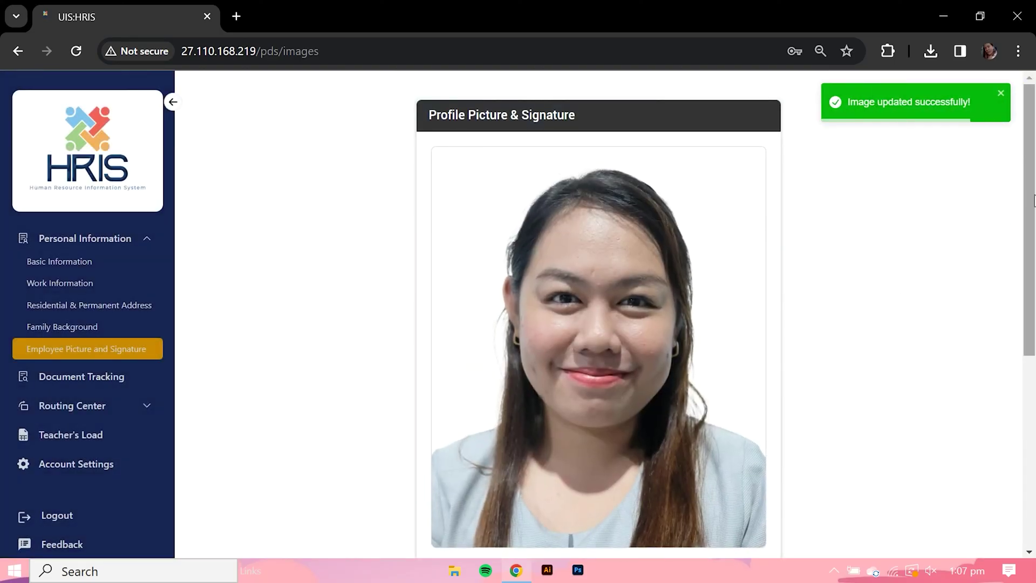
{"action": "left_click_drag", "start_coordinate": [1034, 201], "coordinate": [1034, 381]}
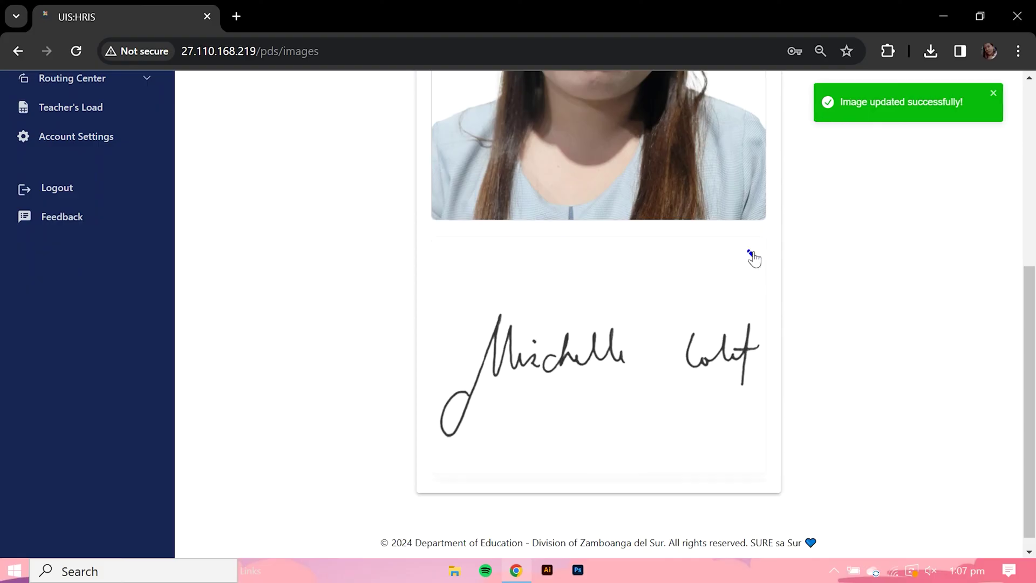
- Replace the signature with the new signature image file and save it
{"action": "left_click", "coordinate": [753, 253]}
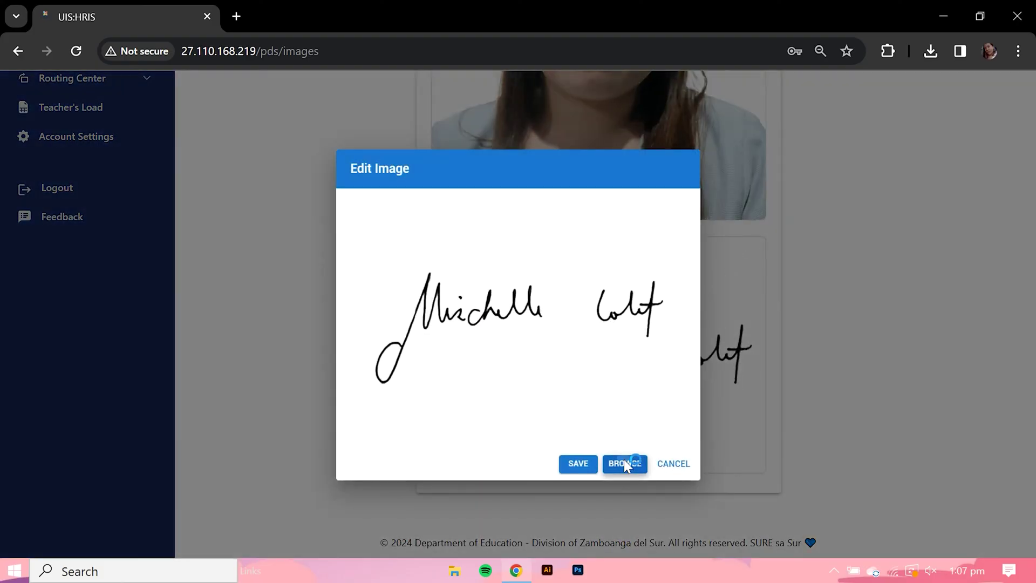
{"action": "left_click", "coordinate": [624, 463]}
{"action": "left_click", "coordinate": [271, 146]}
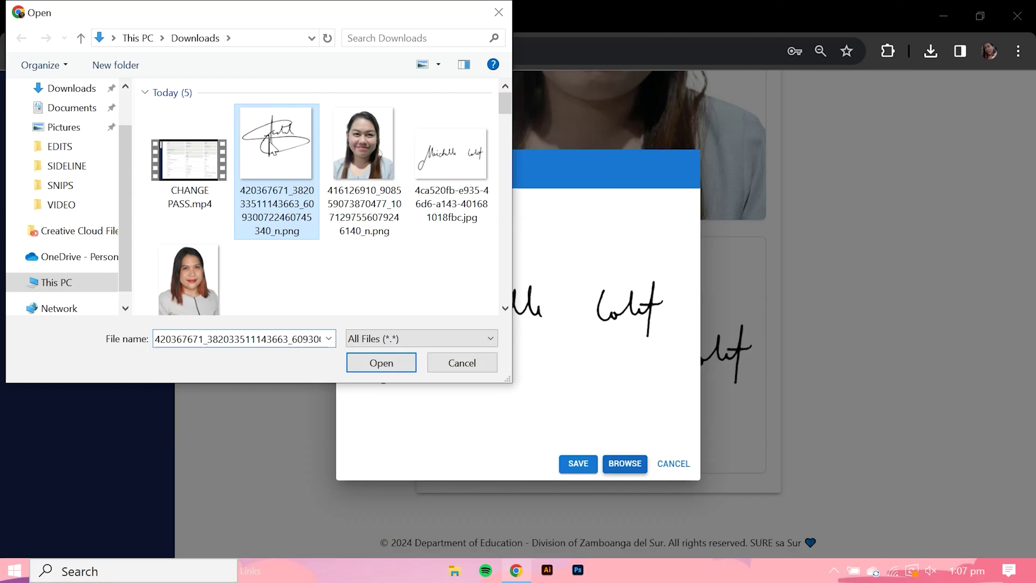
{"action": "left_click", "coordinate": [381, 364]}
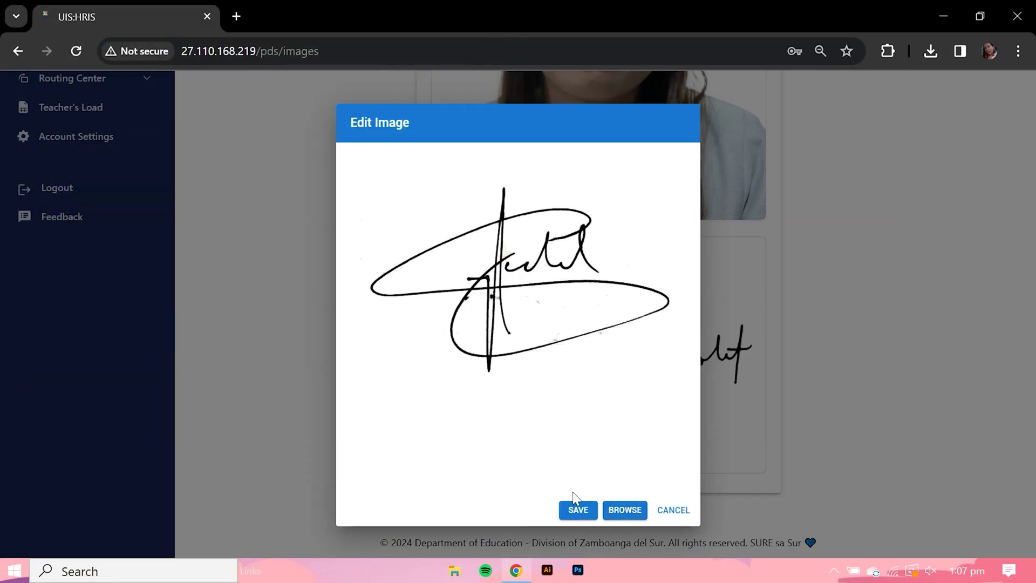
{"action": "left_click", "coordinate": [579, 510]}
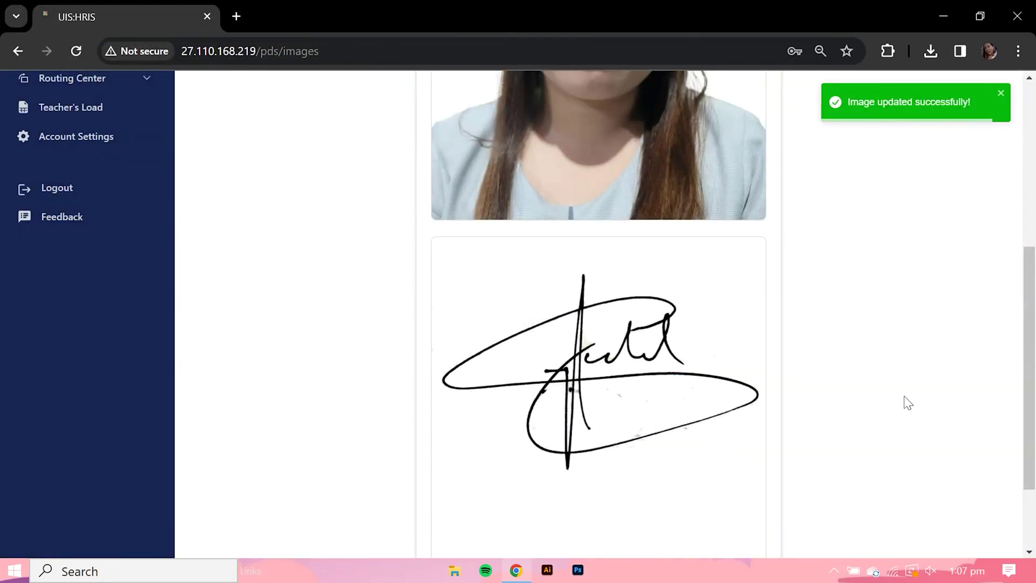
{"action": "left_click_drag", "start_coordinate": [1032, 368], "coordinate": [1034, 208]}
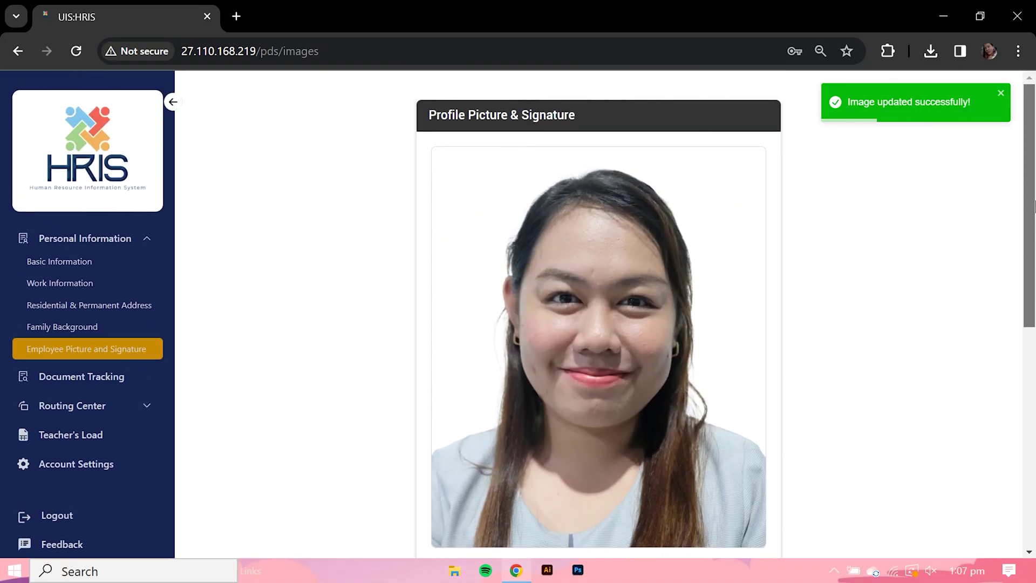